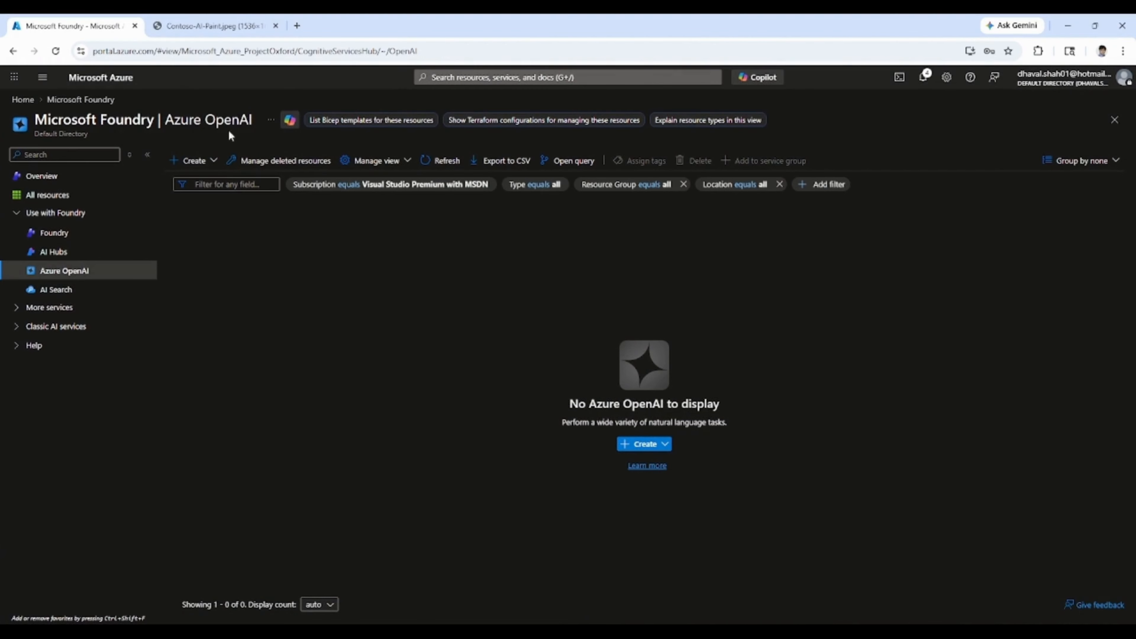
- Open the Azure OpenAI service from the portal home page and start creating a new Azure OpenAI resource
{"action": "left_click", "coordinate": [22, 99]}
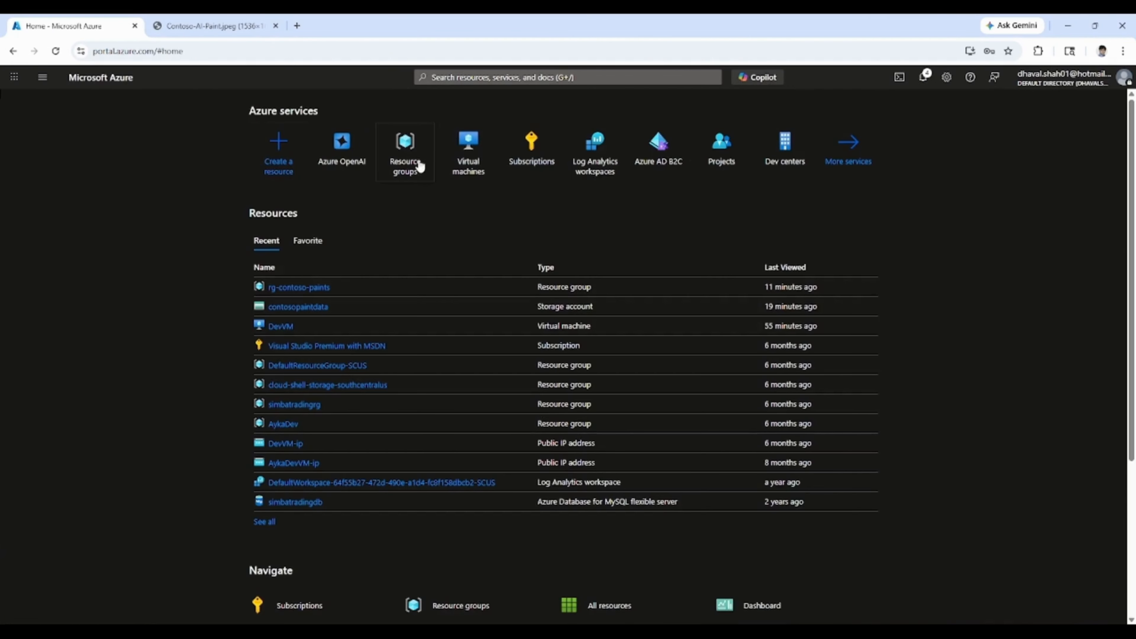
{"action": "left_click", "coordinate": [342, 157]}
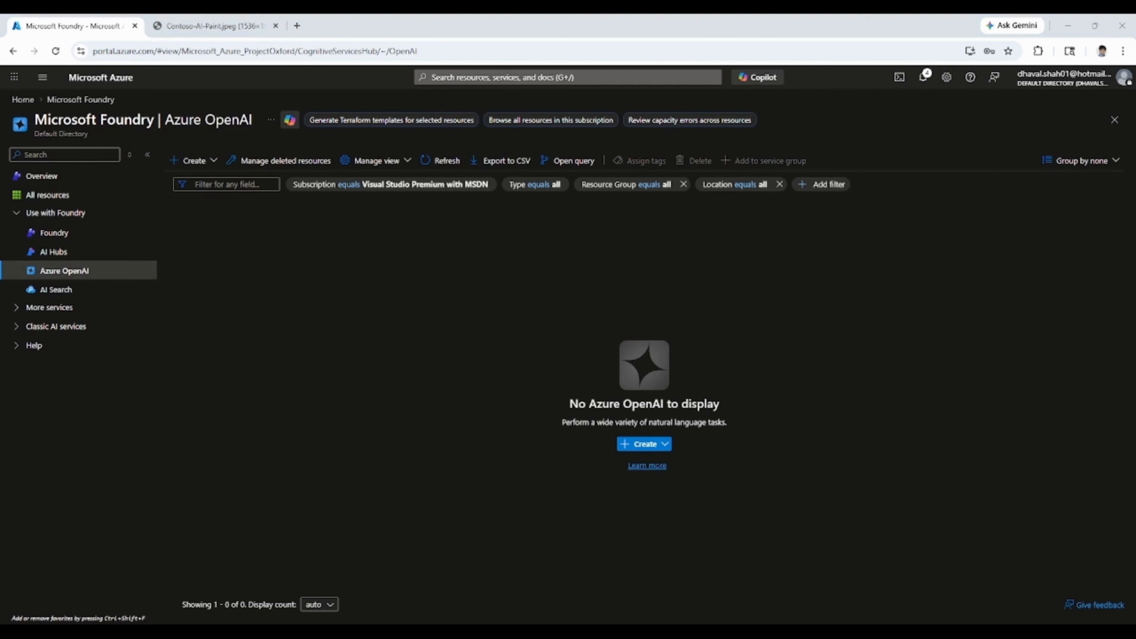
{"action": "left_click", "coordinate": [190, 160]}
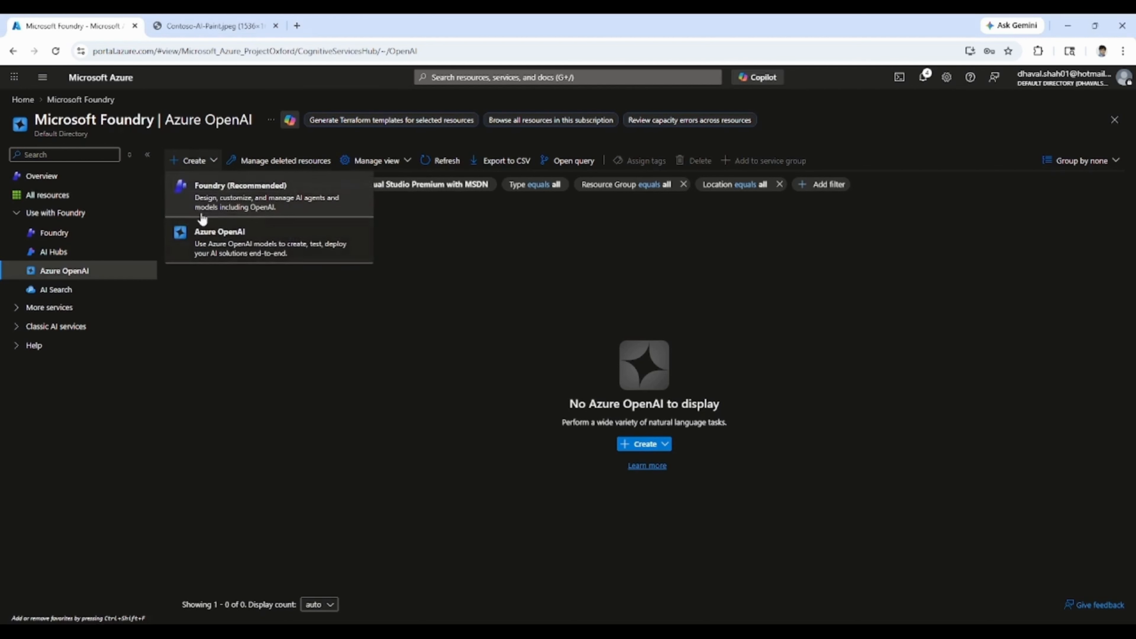
{"action": "left_click", "coordinate": [220, 256]}
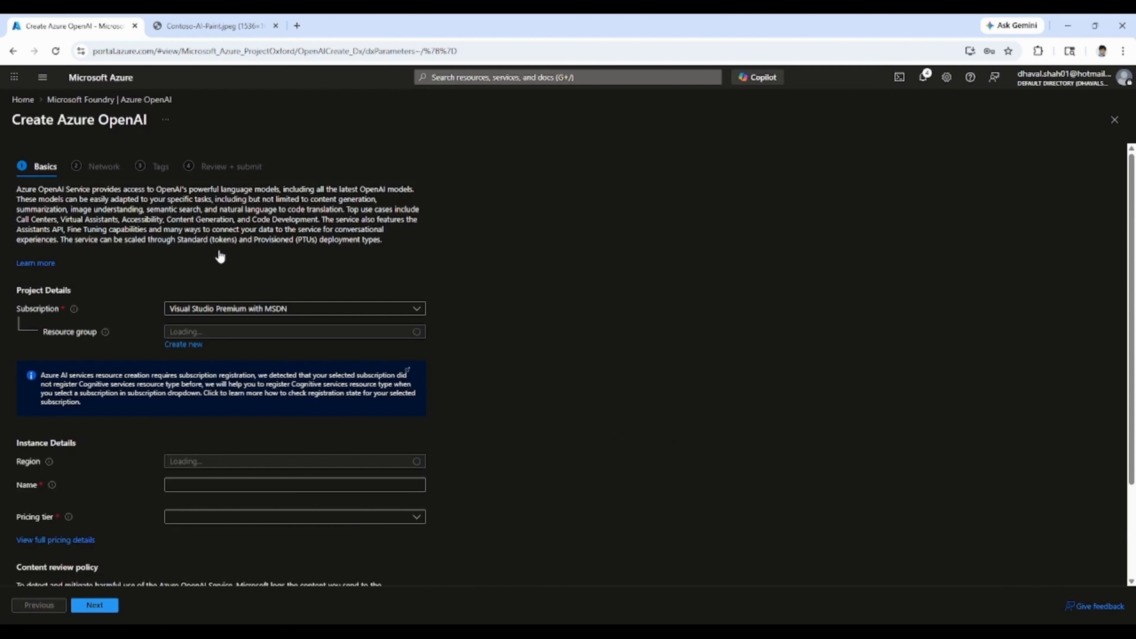
- Assign the new resource to the rg-contoso-paints resource group and set its region to (US) East US 2
{"action": "left_click", "coordinate": [228, 331]}
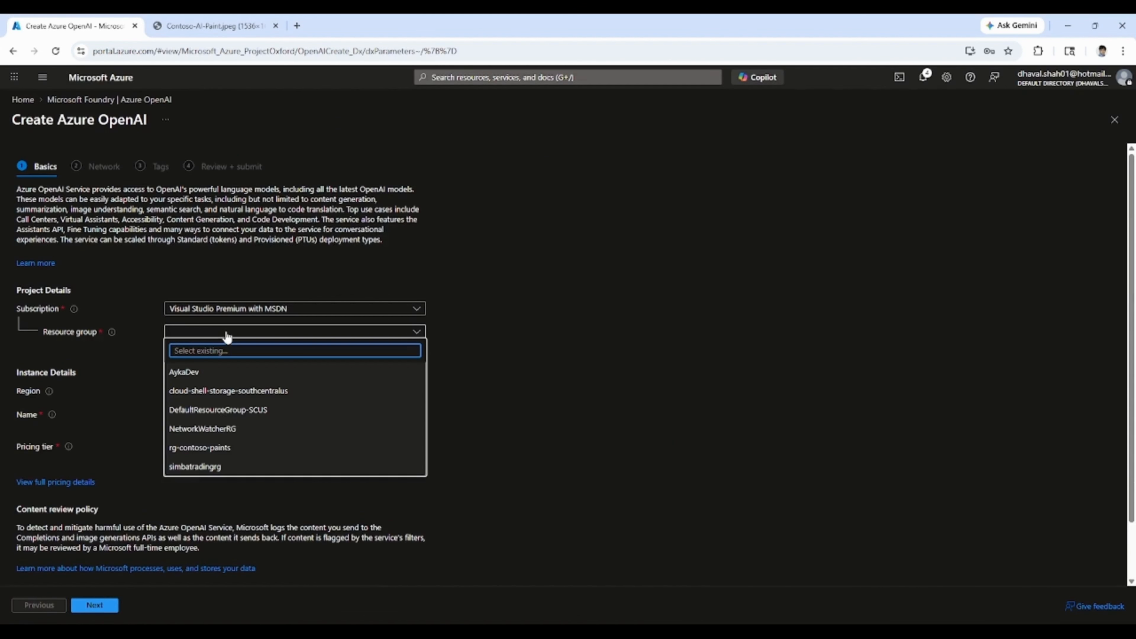
{"action": "left_click", "coordinate": [205, 447]}
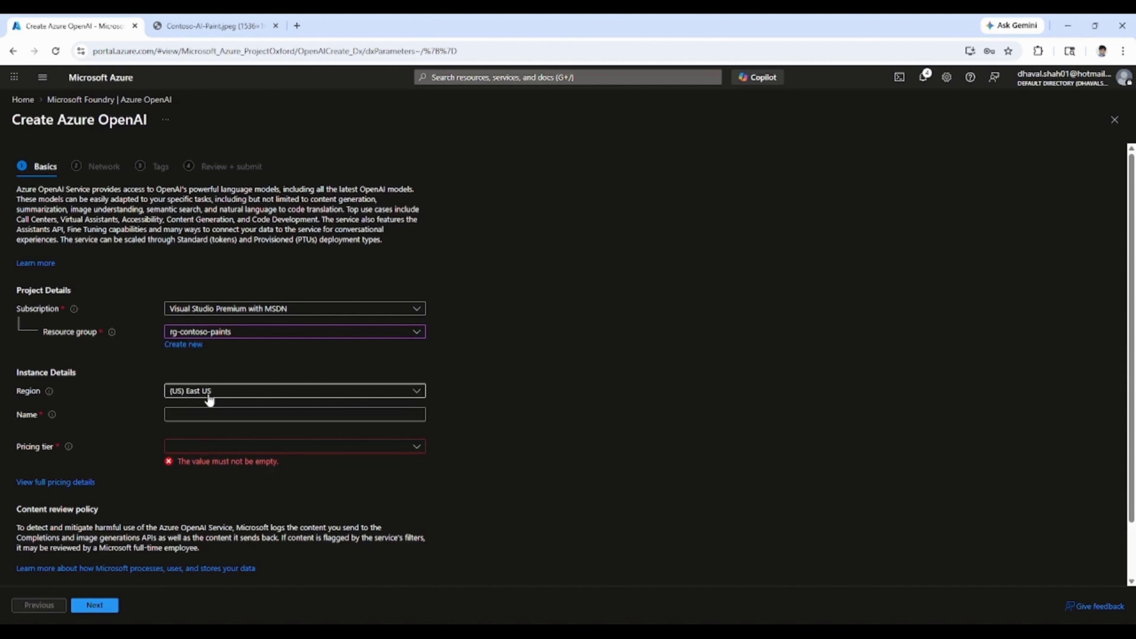
{"action": "left_click", "coordinate": [209, 396]}
{"action": "scroll", "coordinate": [233, 304], "scroll_direction": "down", "scroll_amount": 10}
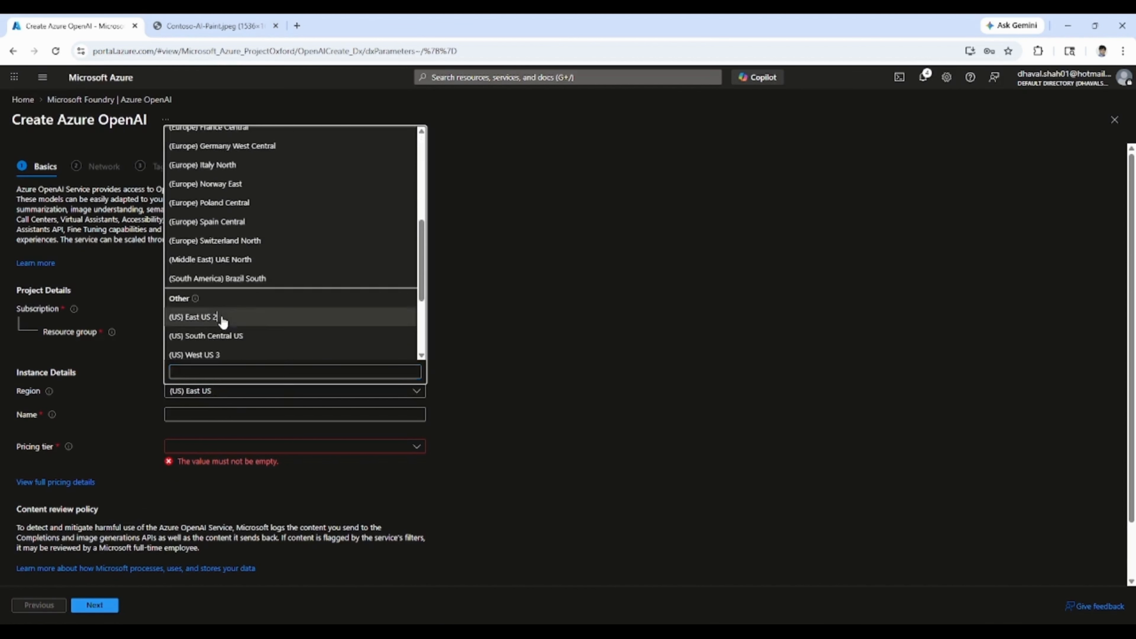
{"action": "left_click", "coordinate": [223, 319]}
- Name the Azure OpenAI resource contoso-paint-openai and set its pricing tier to Standard S0
{"action": "left_click", "coordinate": [222, 416]}
{"action": "type", "text": "contoso-paint-openai"}
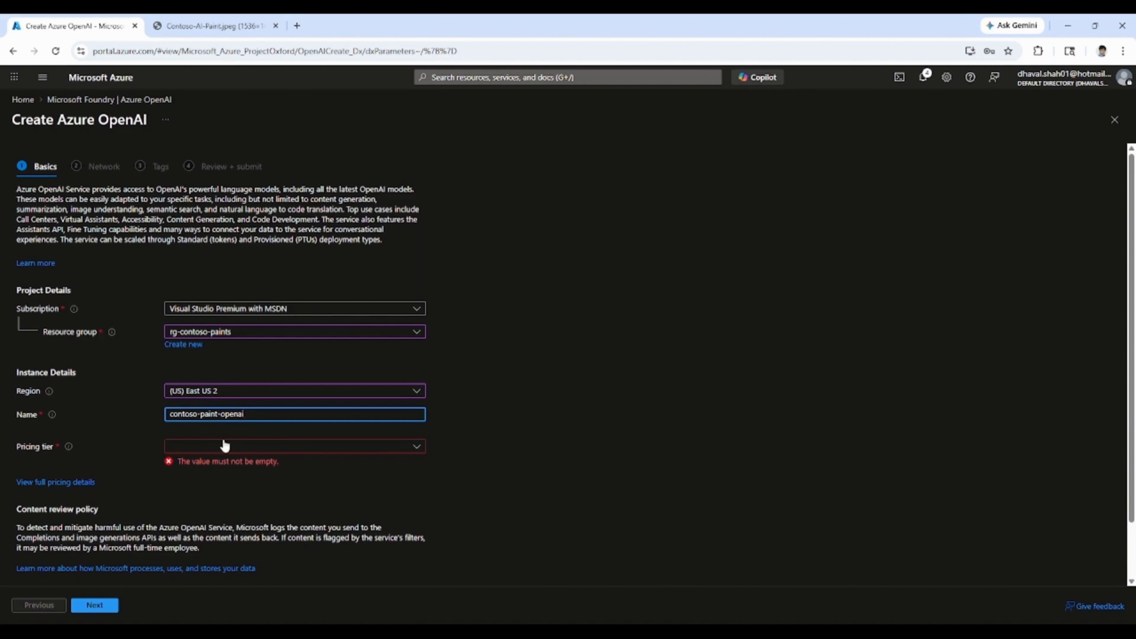
{"action": "left_click", "coordinate": [225, 446]}
{"action": "left_click", "coordinate": [209, 463]}
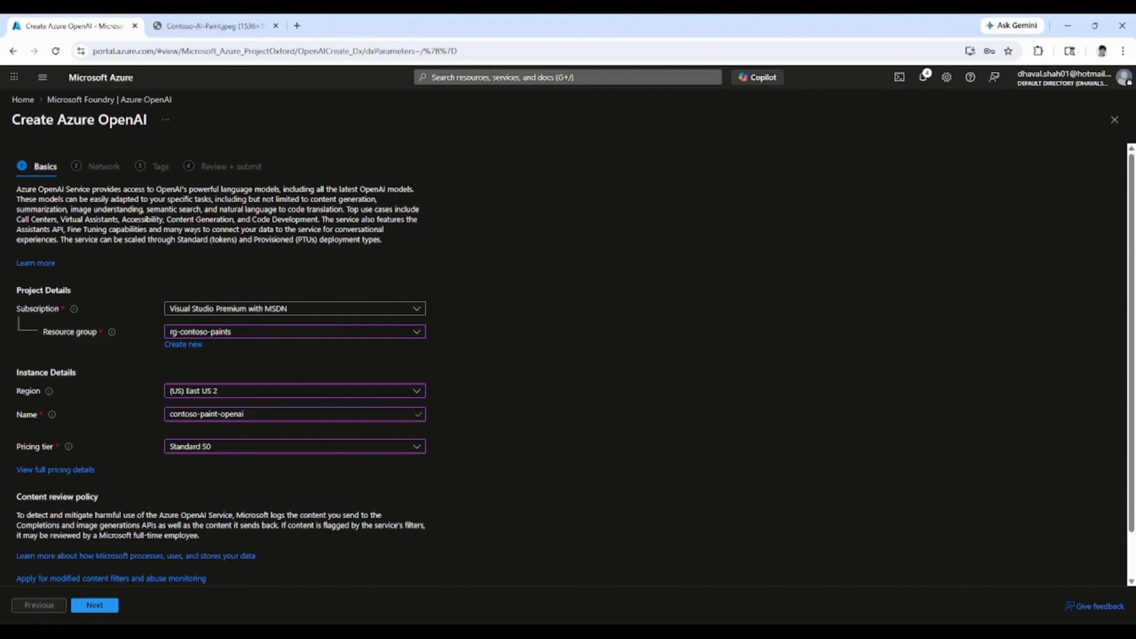
- Accept the default network and tag settings, then create the Azure OpenAI resource
{"action": "left_click", "coordinate": [93, 606]}
{"action": "left_click", "coordinate": [93, 605]}
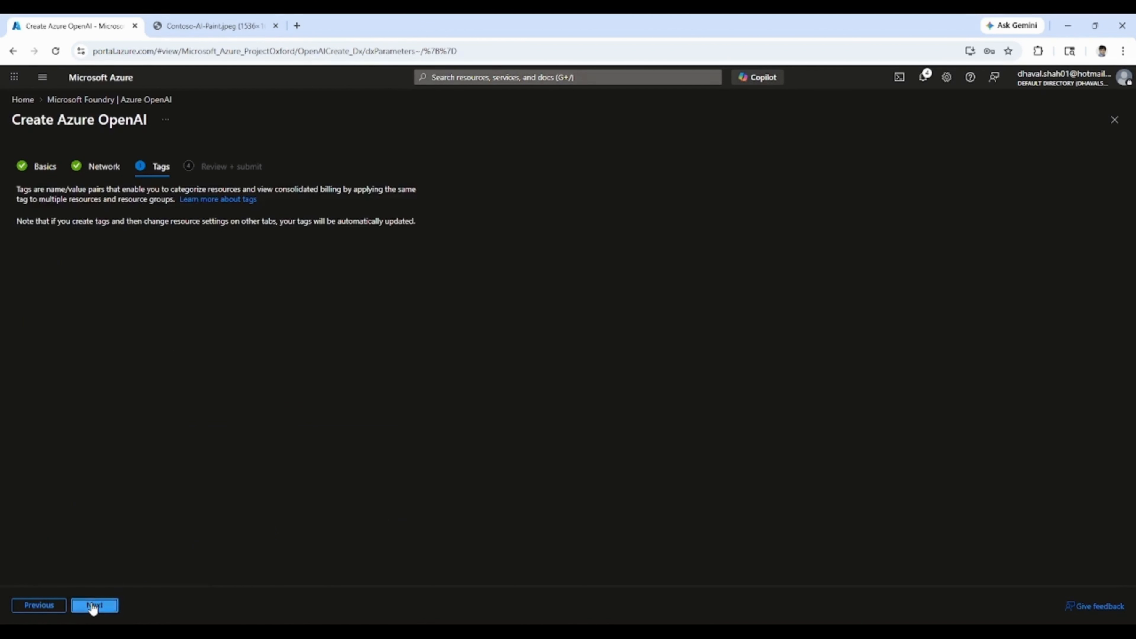
{"action": "left_click", "coordinate": [98, 604]}
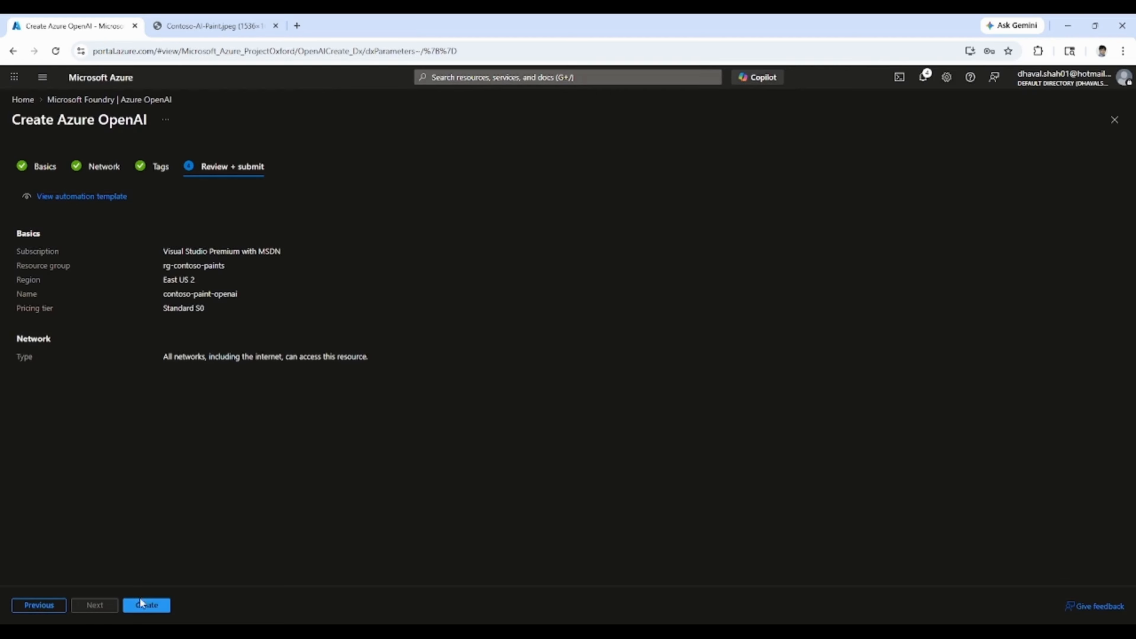
{"action": "left_click", "coordinate": [141, 603]}
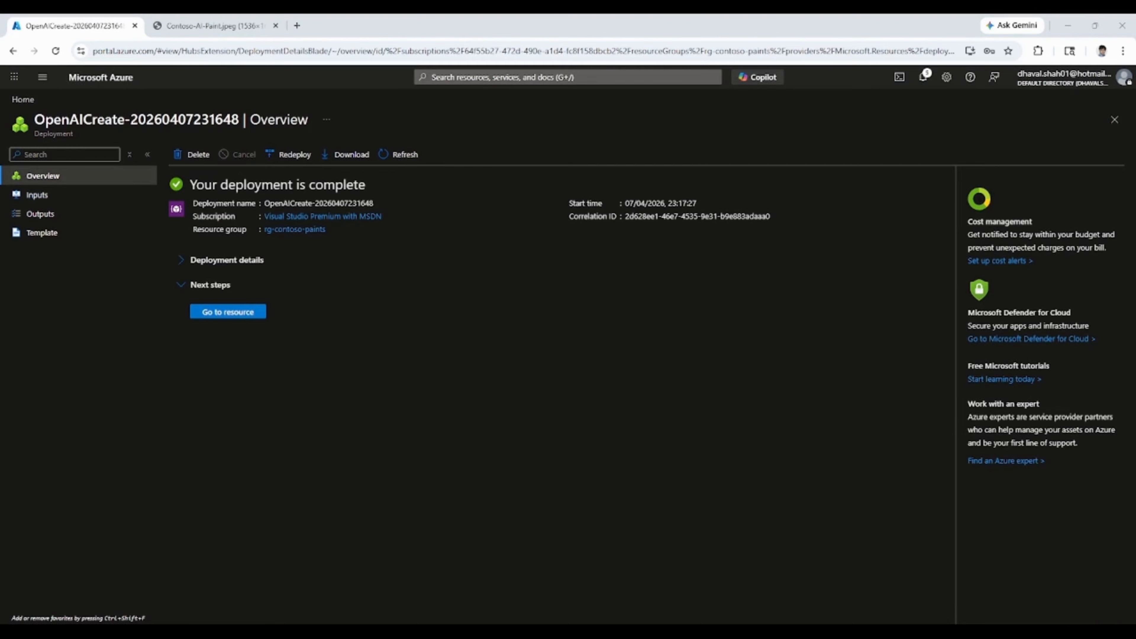
- Go to the deployed resource and inspect the endpoint URL in its keys and endpoint settings
{"action": "left_click", "coordinate": [213, 313]}
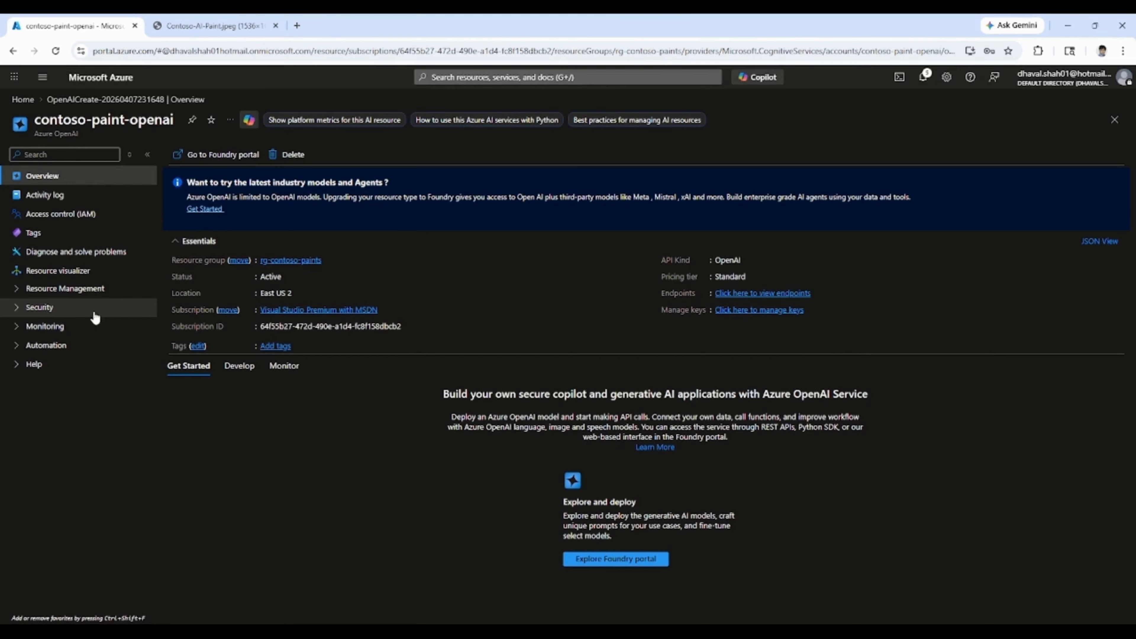
{"action": "left_click", "coordinate": [54, 292]}
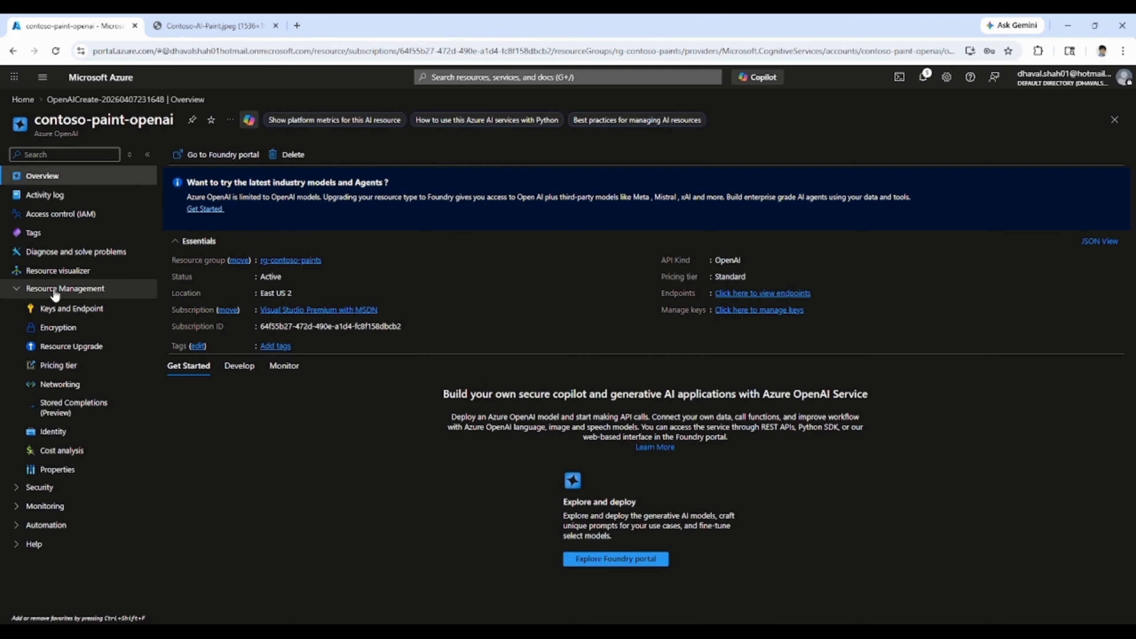
{"action": "left_click", "coordinate": [56, 307]}
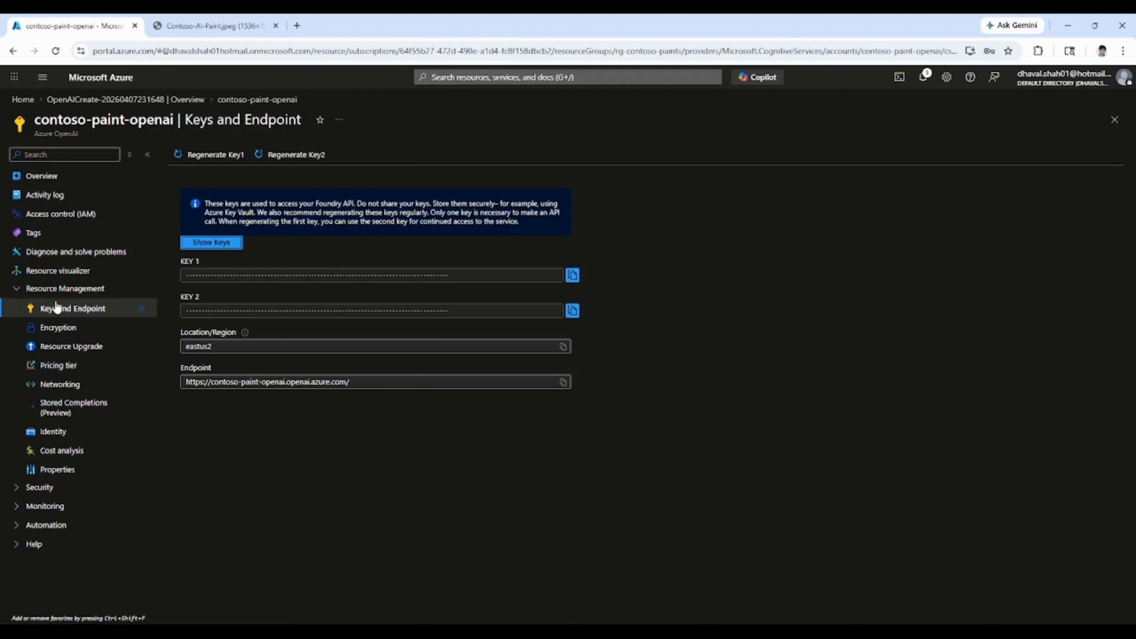
{"action": "left_click", "coordinate": [252, 382]}
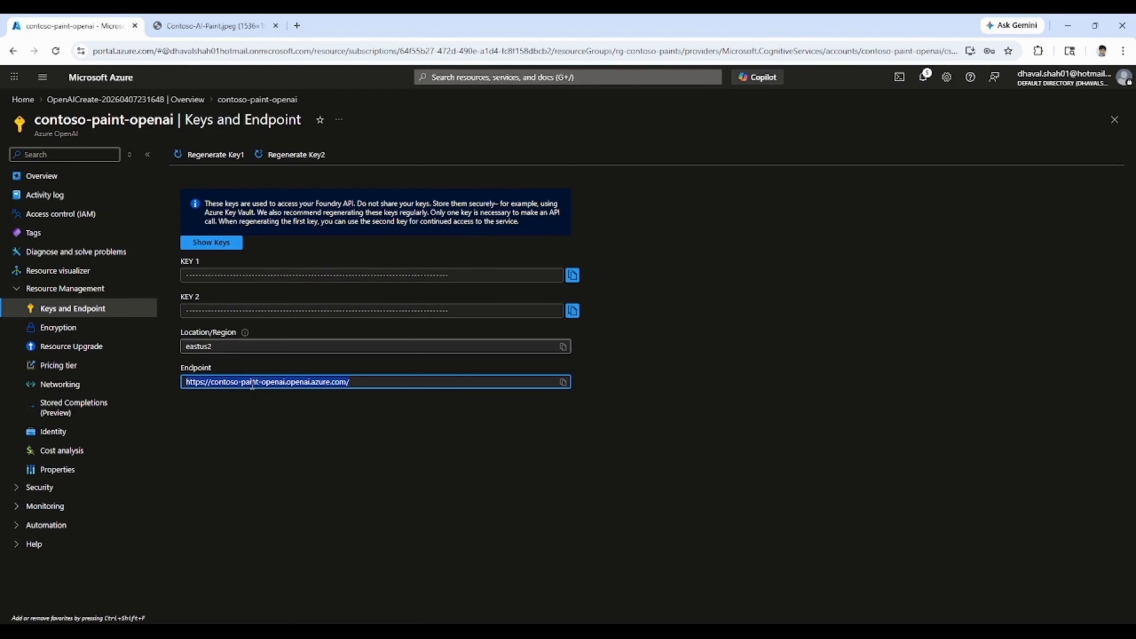
{"action": "left_click", "coordinate": [350, 382]}
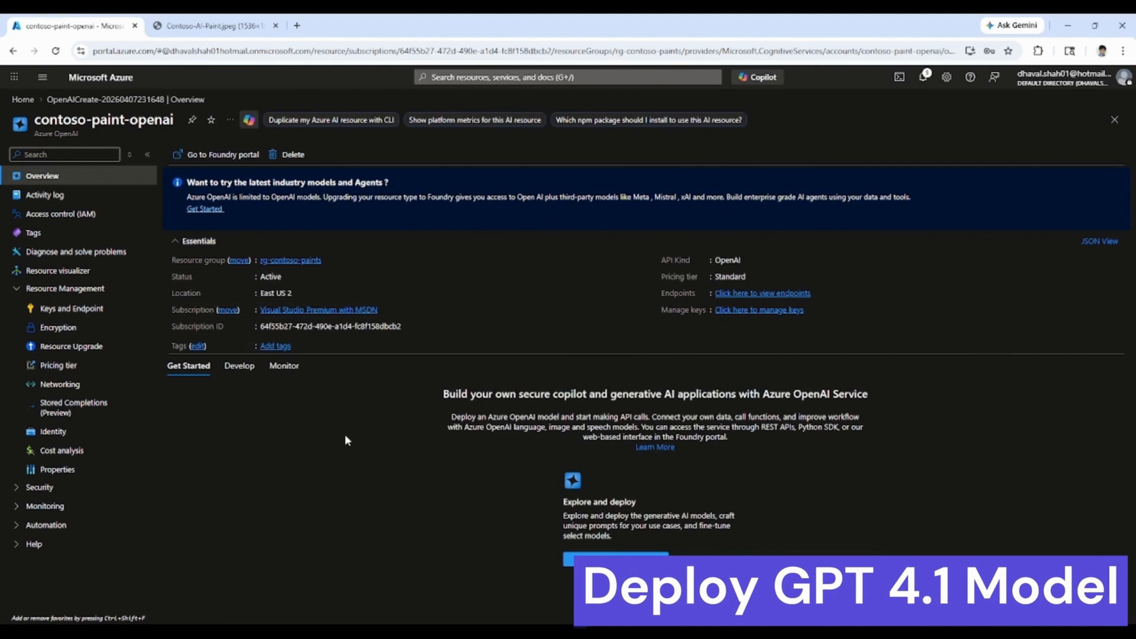
- Switch to the Foundry portal for the resource and start a base model deployment from its model deployments
{"action": "left_click", "coordinate": [612, 559]}
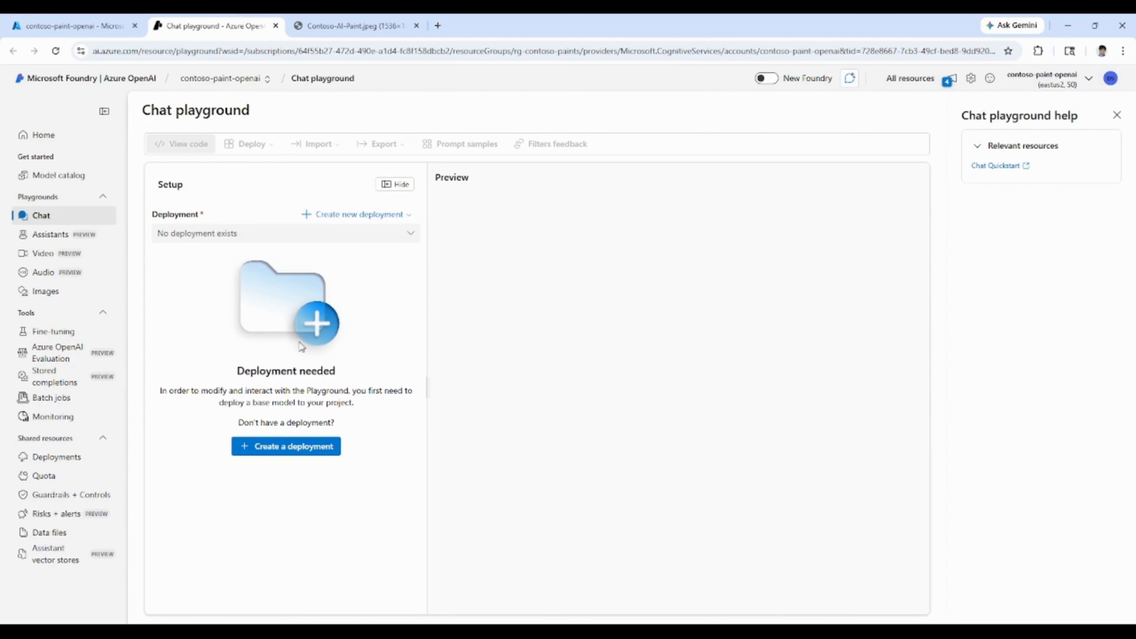
{"action": "left_click", "coordinate": [56, 456]}
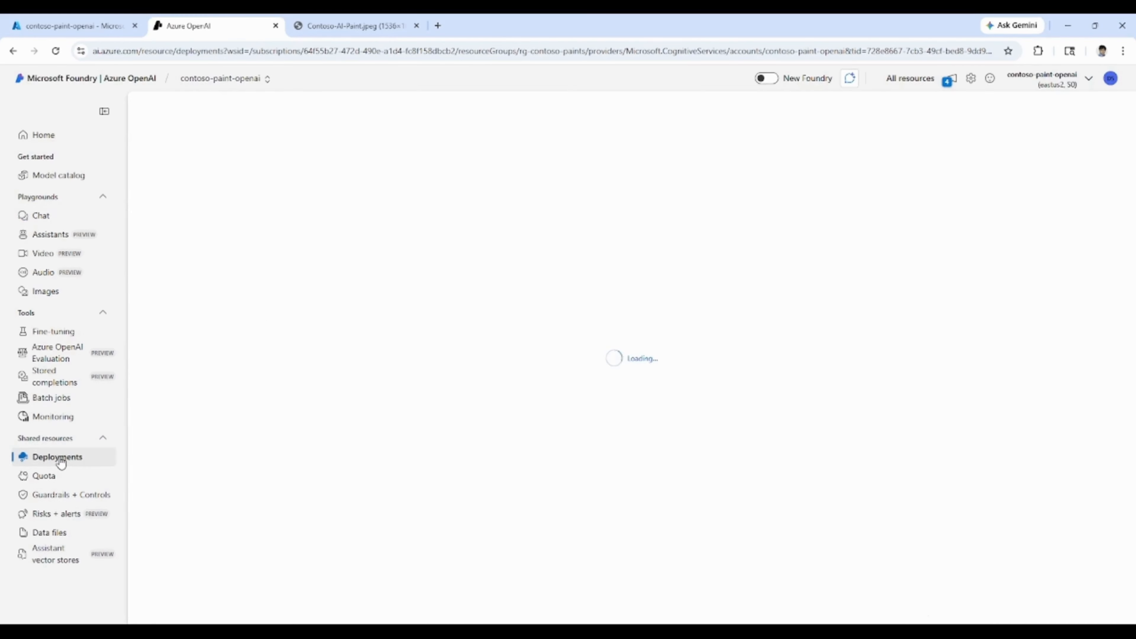
{"action": "left_click", "coordinate": [218, 176]}
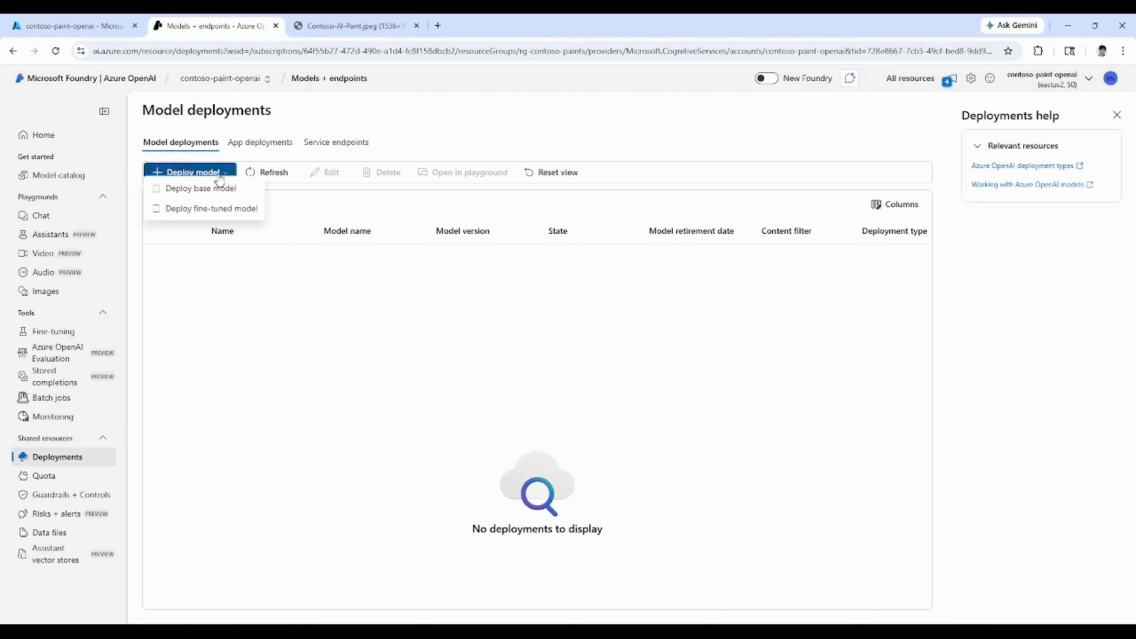
{"action": "left_click", "coordinate": [214, 197]}
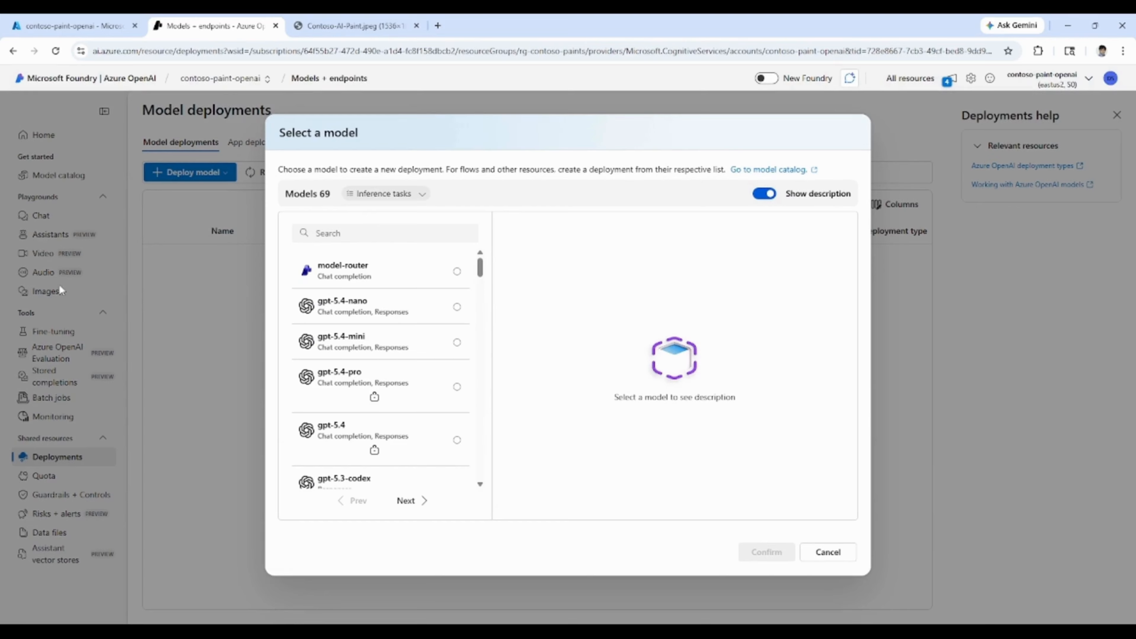
- Find the gpt-4.1 model in the model selection and confirm it for deployment
{"action": "left_click", "coordinate": [362, 233]}
{"action": "type", "text": "gpt-"}
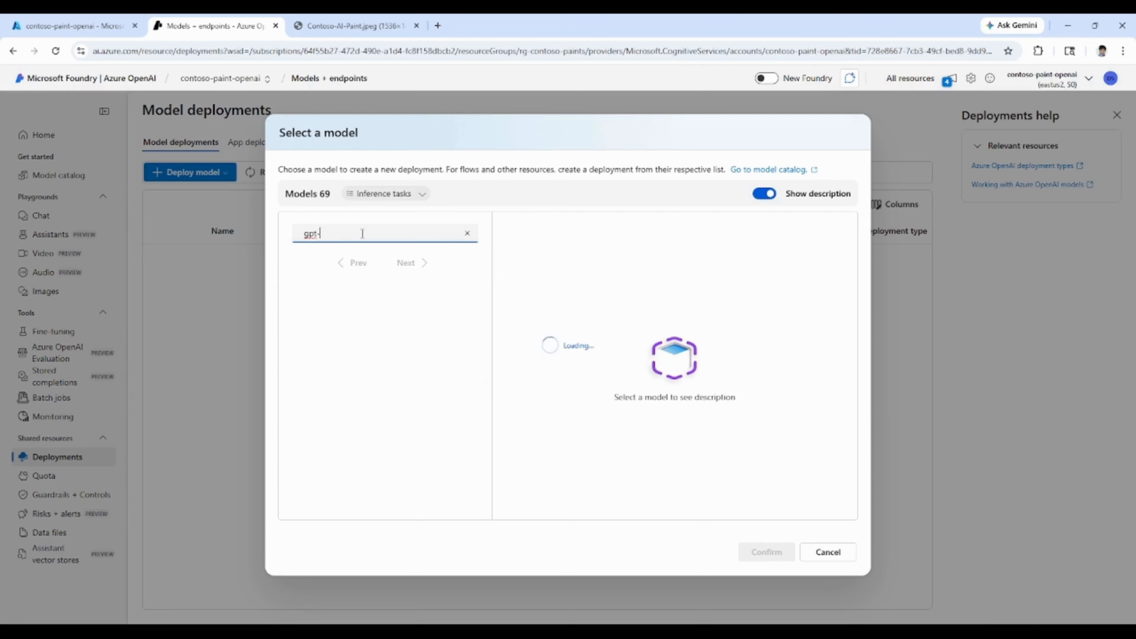
{"action": "type", "text": "4.1"}
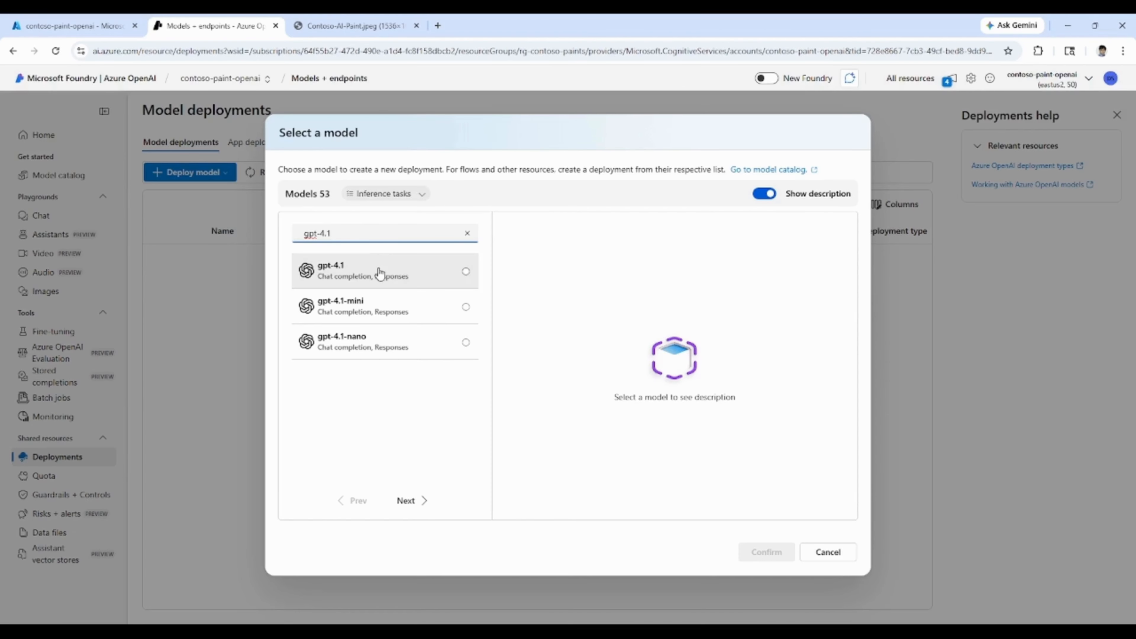
{"action": "left_click", "coordinate": [465, 272]}
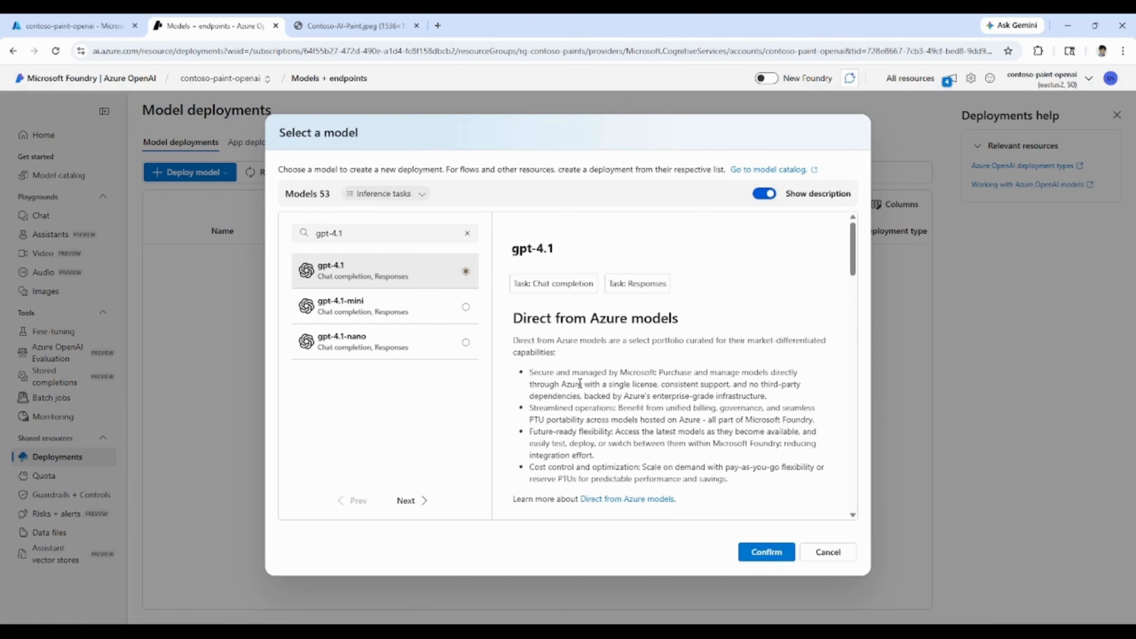
{"action": "left_click", "coordinate": [766, 553]}
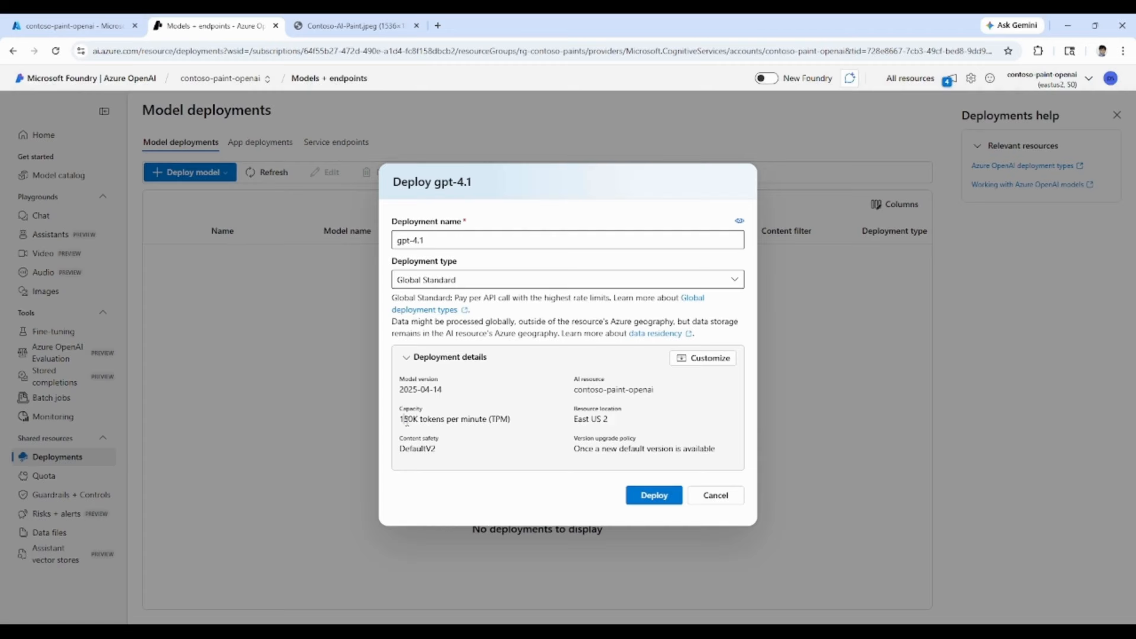
- Deploy gpt-4.1 with the default Global Standard settings and return to the list of model deployments
{"action": "left_click_drag", "start_coordinate": [406, 421], "coordinate": [481, 425]}
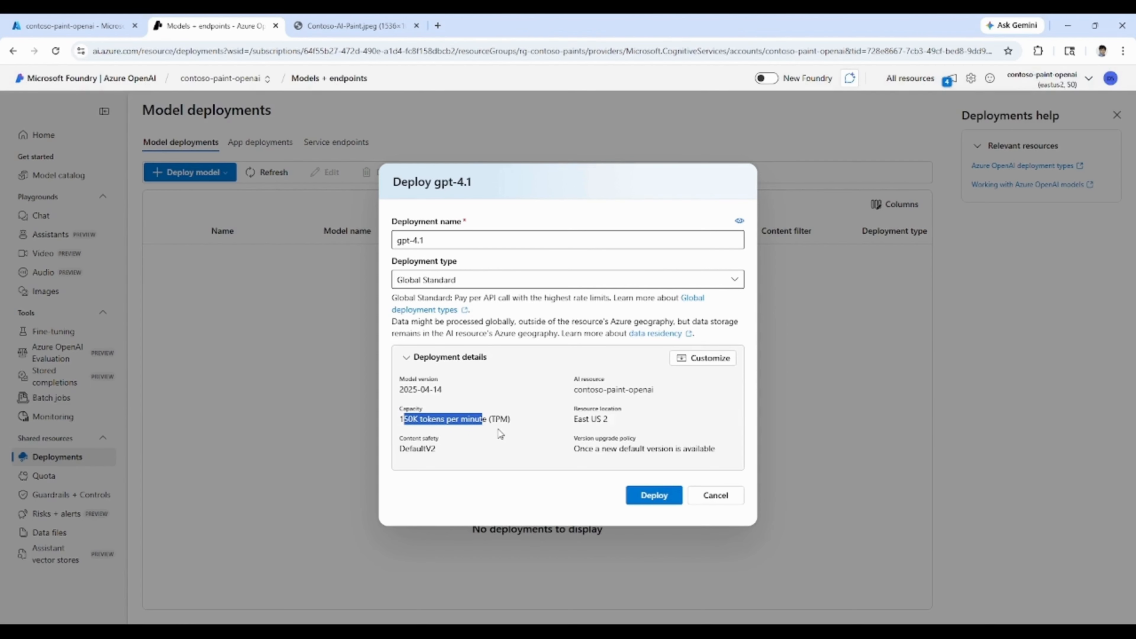
{"action": "left_click", "coordinate": [671, 497]}
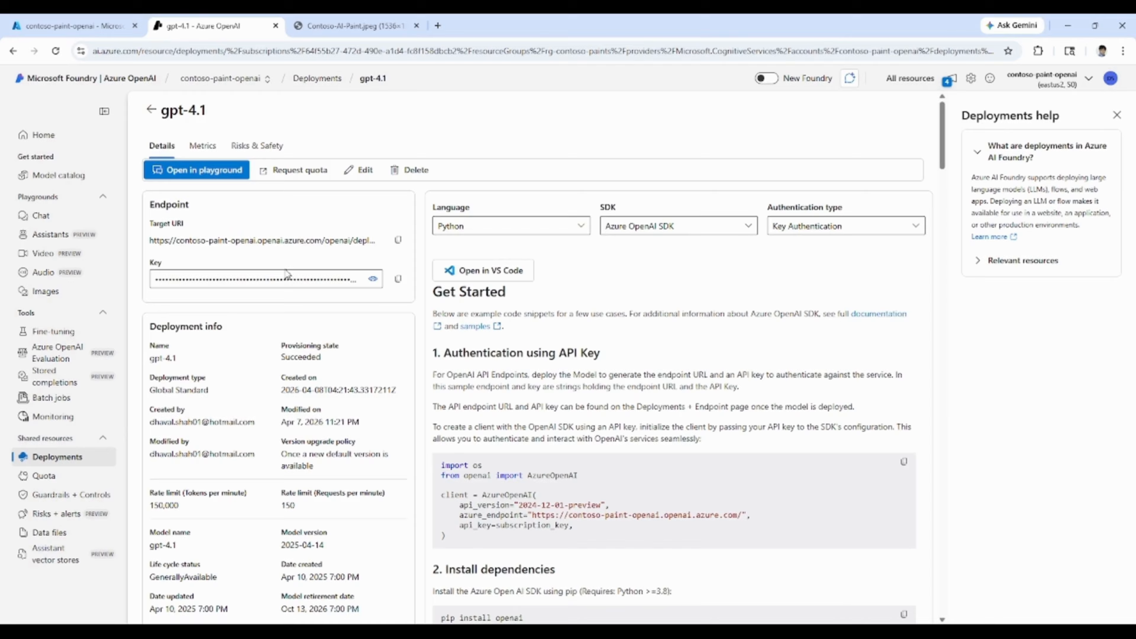
{"action": "left_click", "coordinate": [147, 115]}
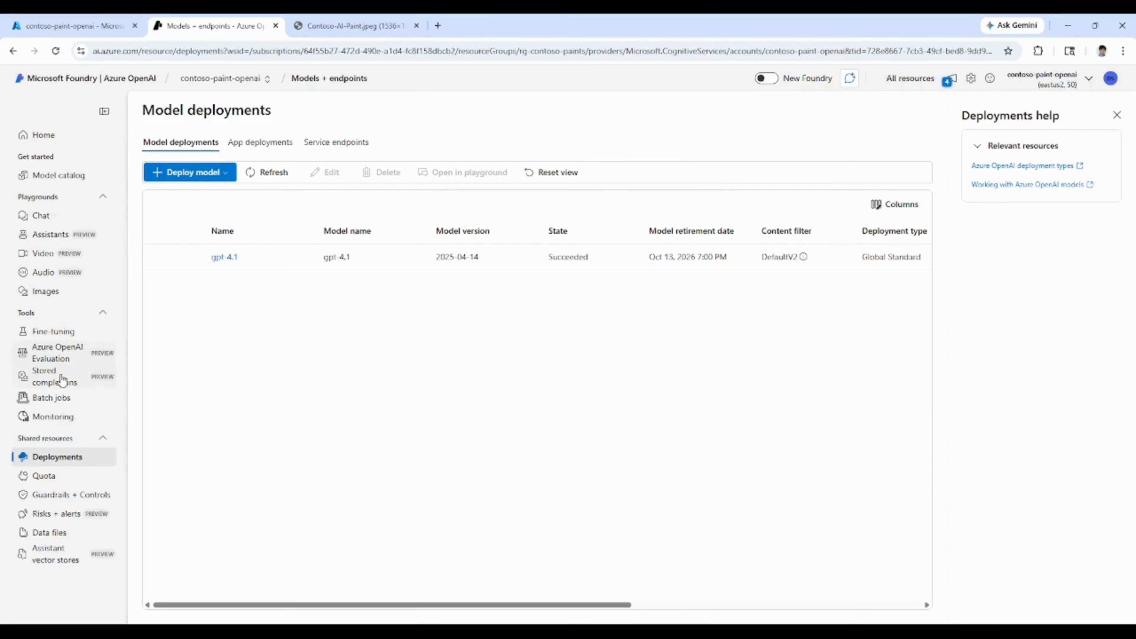
- Open the Chat playground and choose the gpt-4.1 (version:2025-04-14) deployment for the chat
{"action": "left_click", "coordinate": [60, 218]}
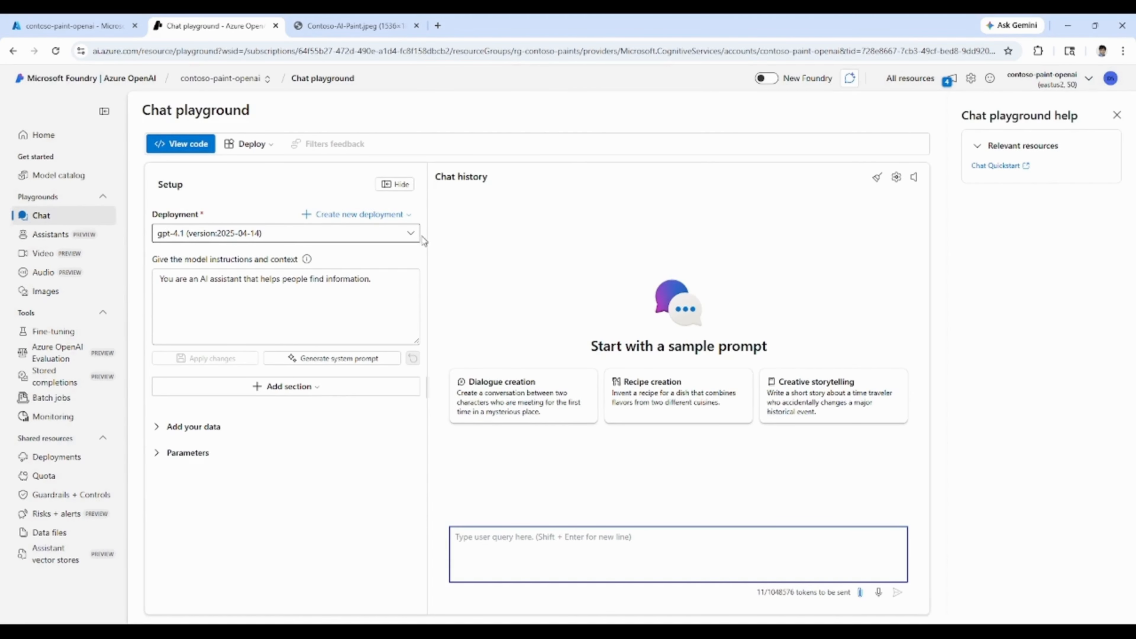
{"action": "left_click", "coordinate": [400, 231]}
{"action": "left_click", "coordinate": [209, 256]}
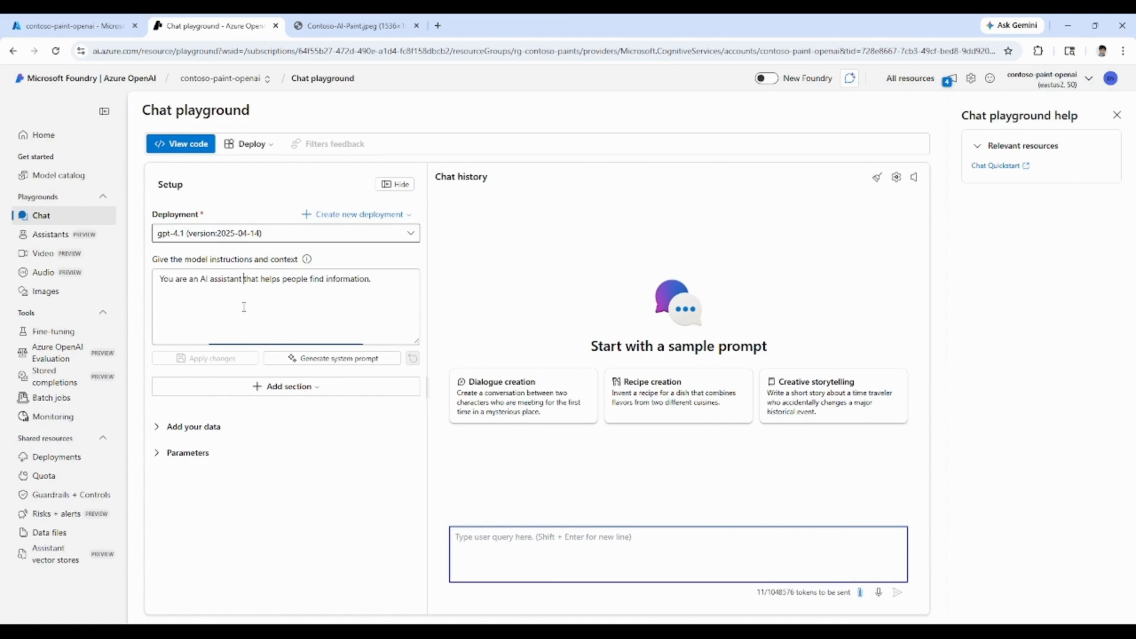
- Send the prompt "Say hello in 5 words or less" to the gpt-4.1 deployment
{"action": "left_click", "coordinate": [512, 548]}
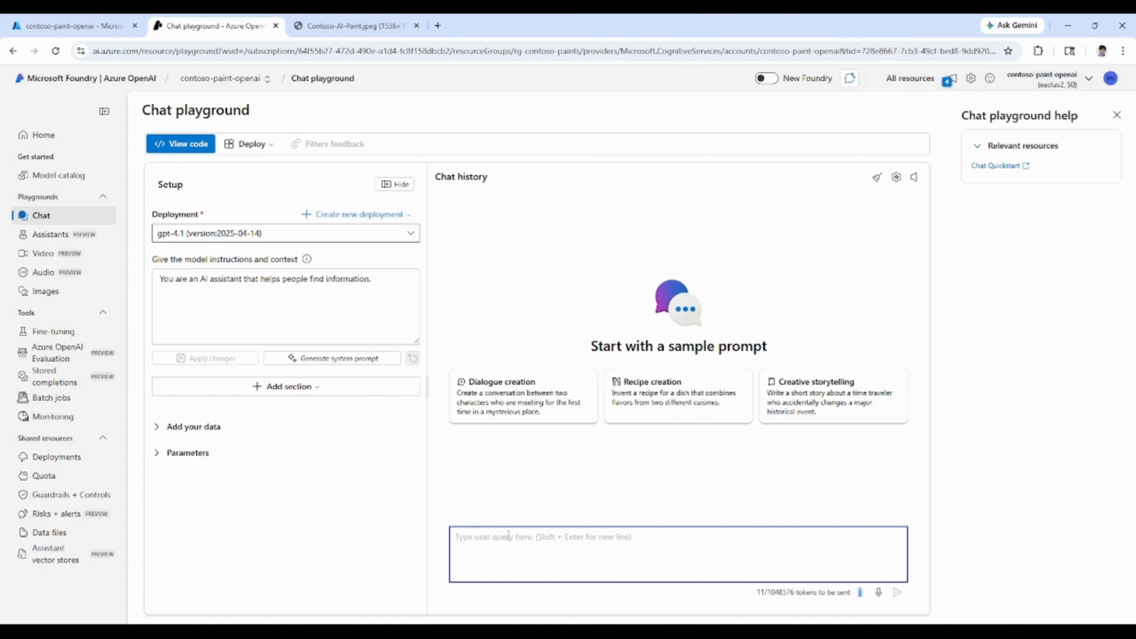
{"action": "type", "text": "Say "}
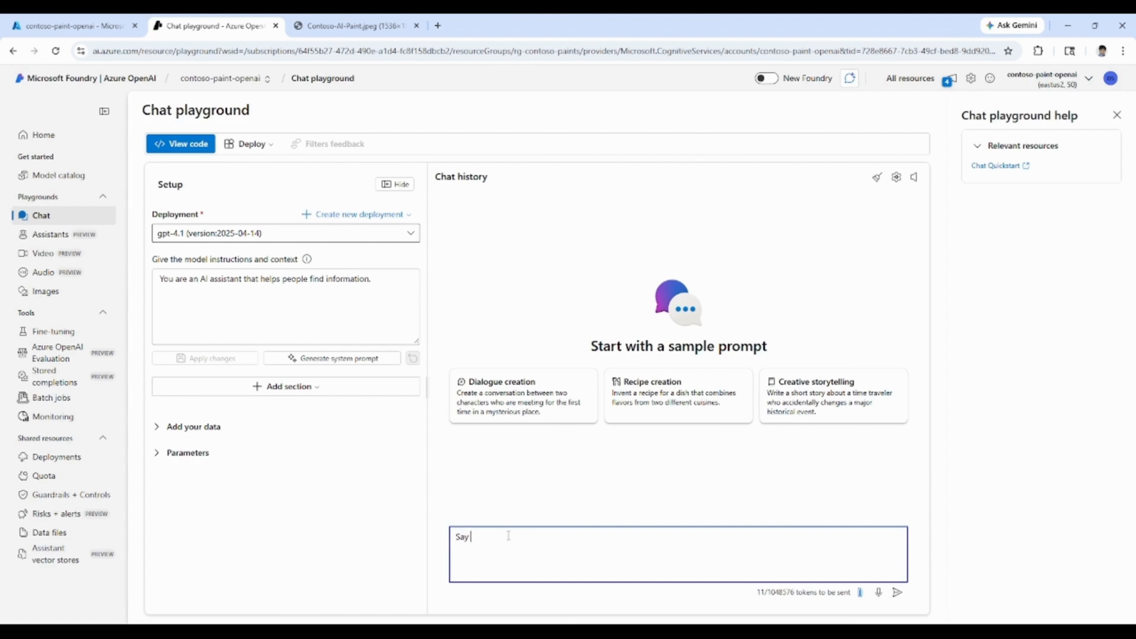
{"action": "type", "text": "hello in 5 words or less"}
{"action": "key", "text": "Return"}
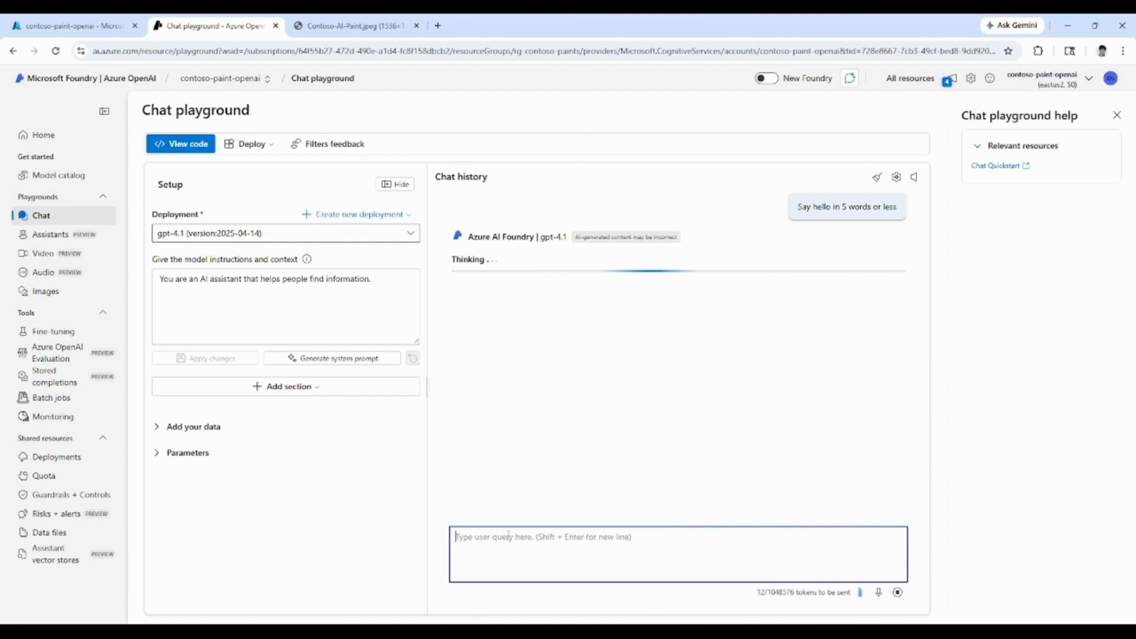